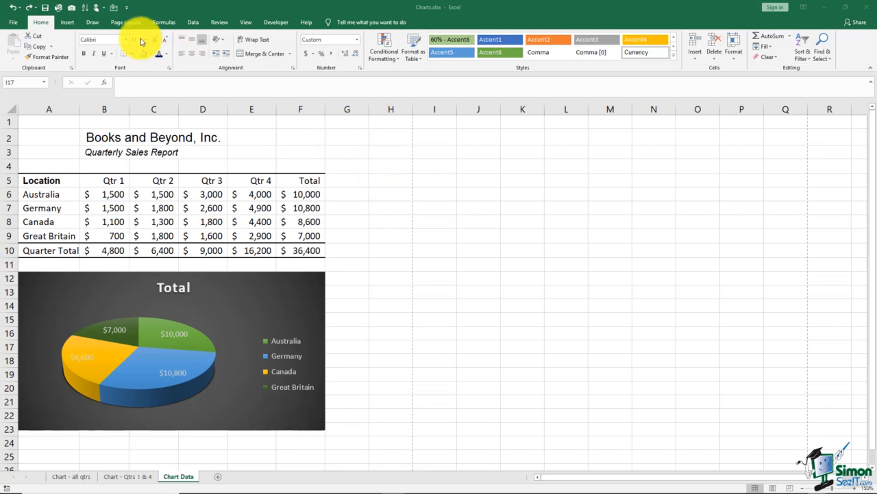
Draw an oval over Germany's total in cell F7, about 0.25" high and 0.81" wide, so it just surrounds the value
{"action": "left_click", "coordinate": [69, 26]}
{"action": "left_click", "coordinate": [69, 22]}
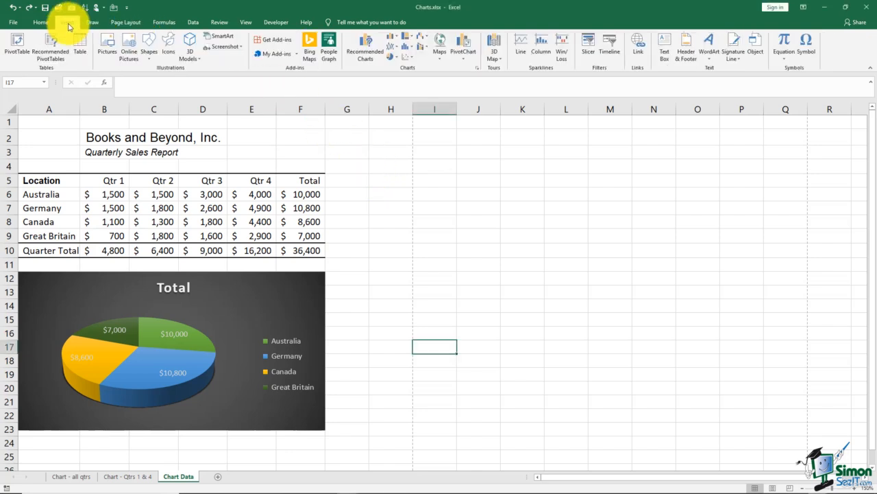
{"action": "left_click", "coordinate": [149, 56]}
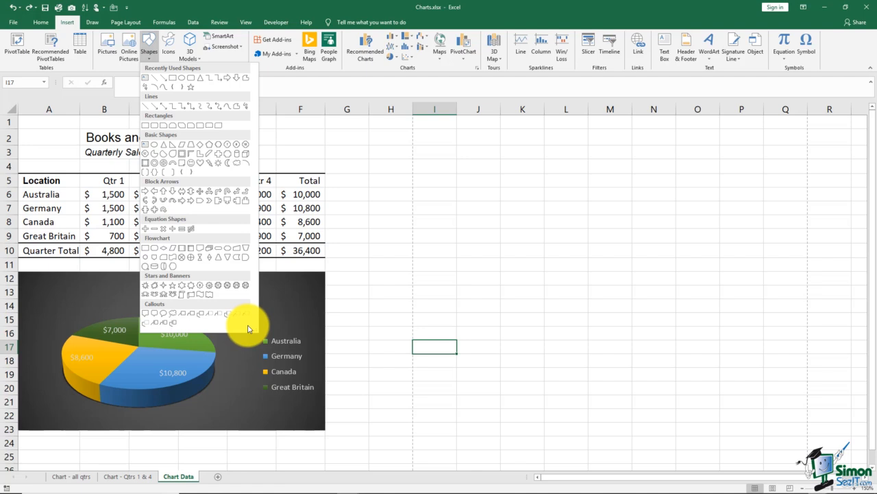
{"action": "left_click", "coordinate": [154, 146]}
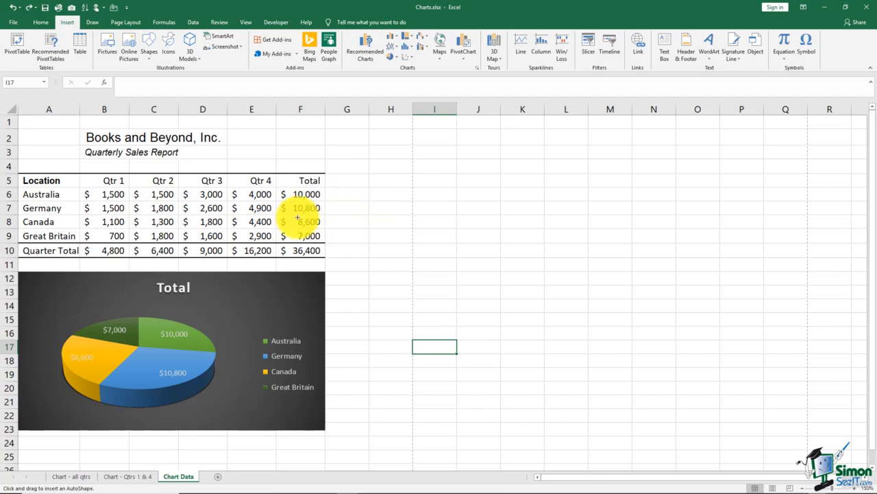
{"action": "mouse_move", "coordinate": [275, 215]}
{"action": "left_mouse_down"}
{"action": "mouse_move", "coordinate": [320, 217]}
{"action": "mouse_move", "coordinate": [337, 212]}
{"action": "mouse_move", "coordinate": [339, 196]}
{"action": "left_mouse_up"}
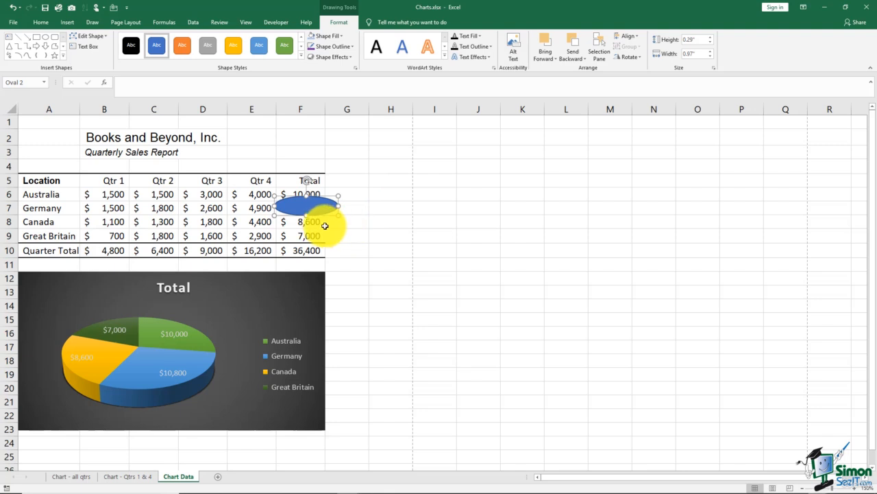
{"action": "left_click_drag", "start_coordinate": [338, 197], "coordinate": [327, 205]}
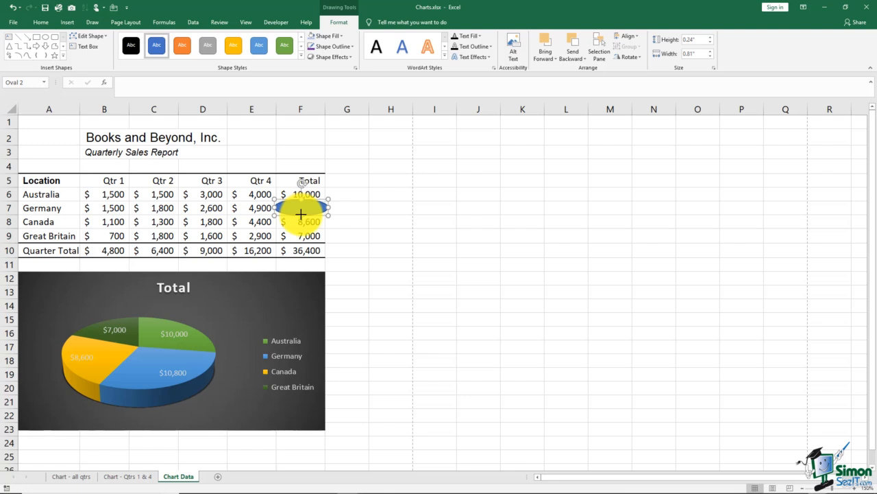
{"action": "left_click_drag", "start_coordinate": [301, 215], "coordinate": [302, 215]}
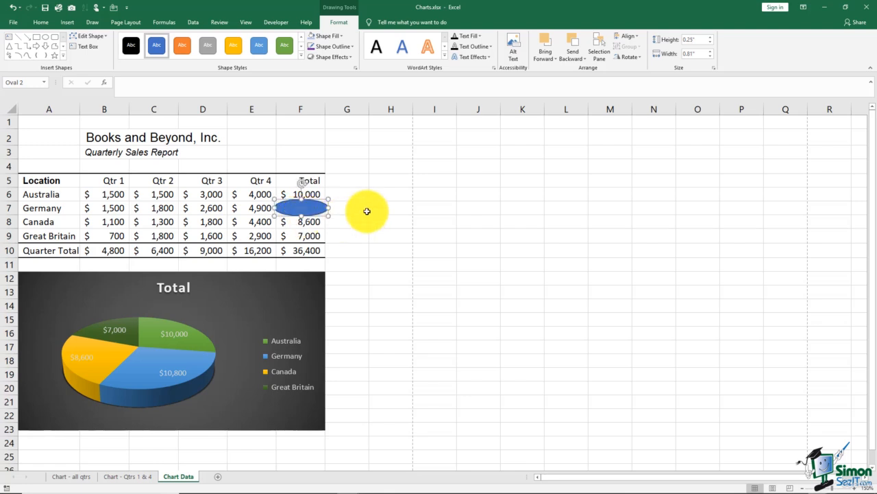
{"action": "left_click", "coordinate": [366, 211]}
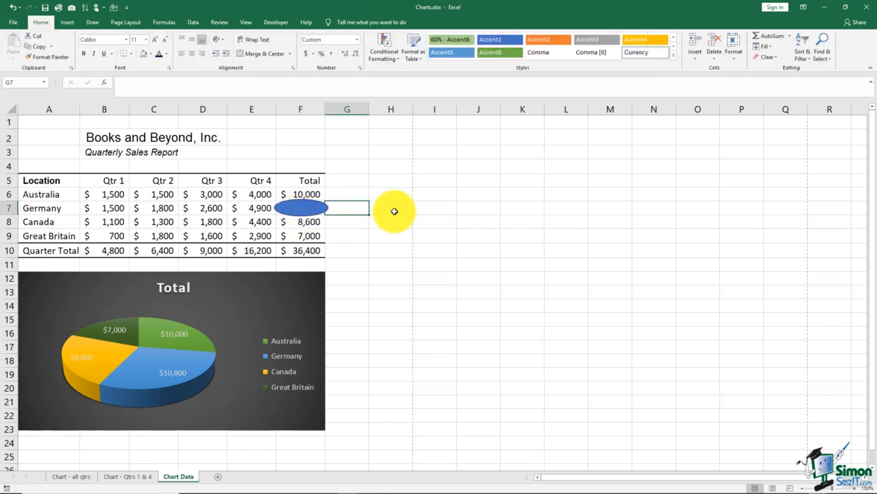
{"action": "left_click", "coordinate": [394, 211]}
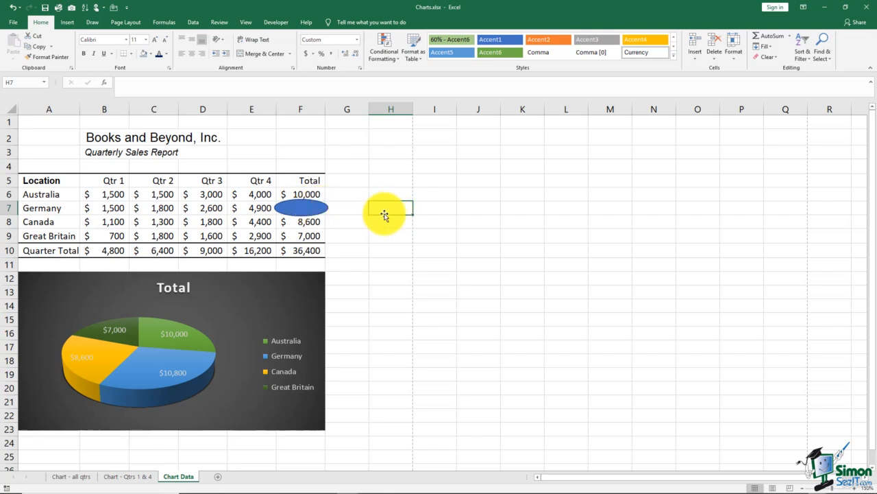
Remove the fill from the oval over Germany's total
{"action": "left_click", "coordinate": [309, 209]}
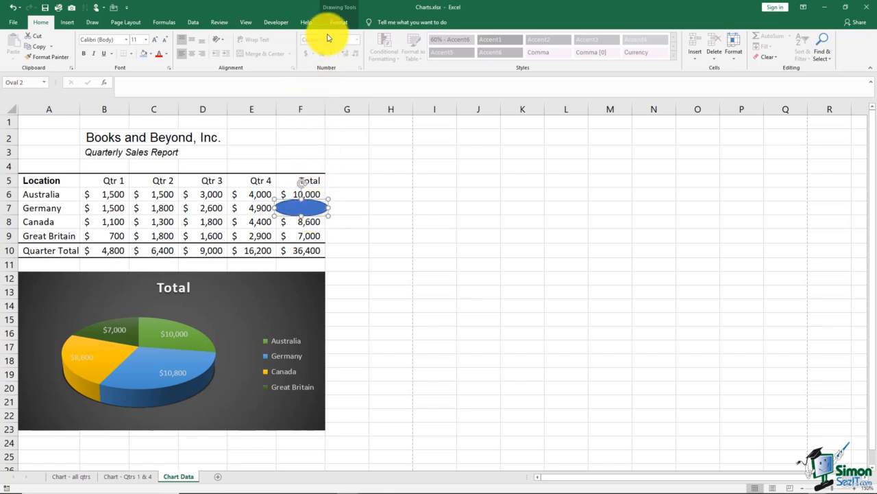
{"action": "left_click", "coordinate": [338, 9]}
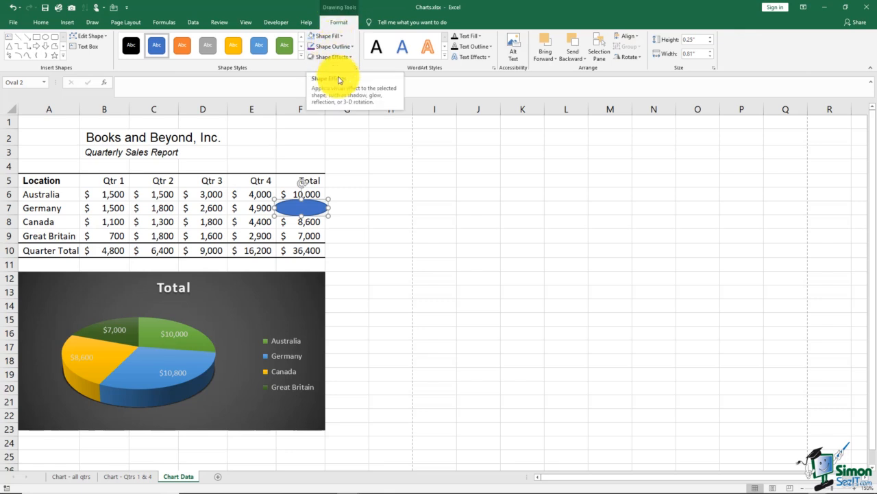
{"action": "left_click", "coordinate": [341, 37]}
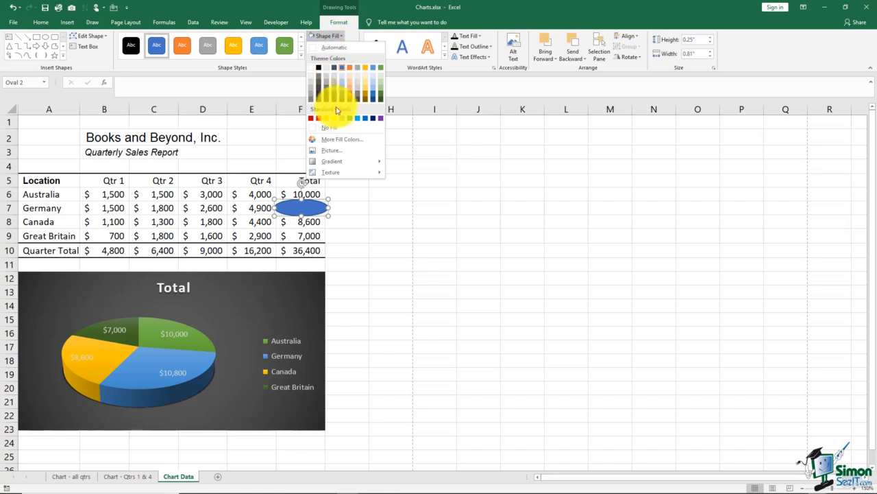
{"action": "left_click", "coordinate": [330, 131]}
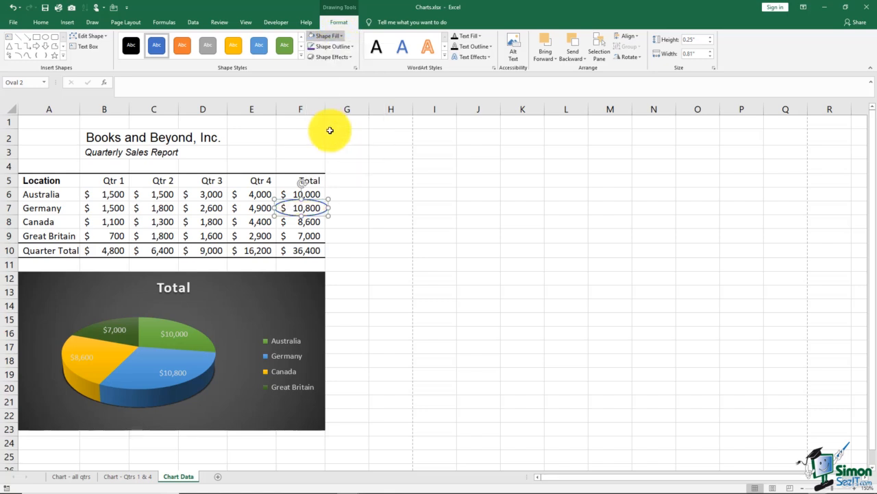
{"action": "left_click", "coordinate": [365, 200]}
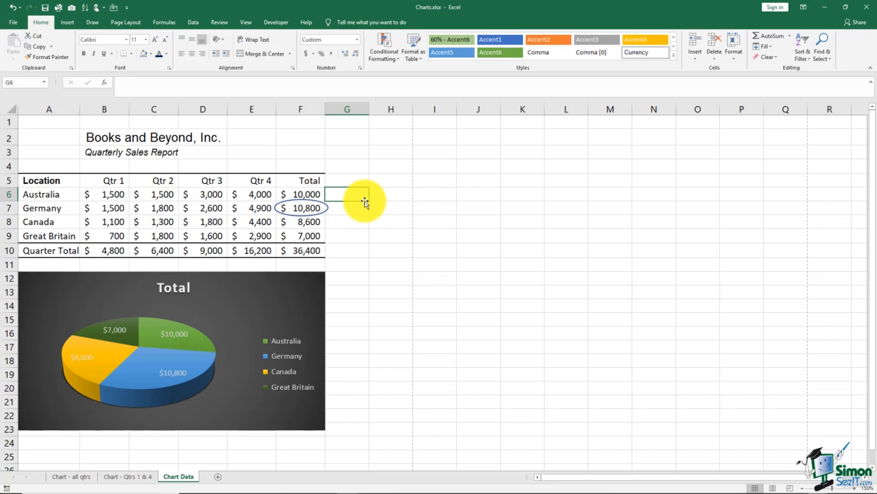
Give the oval around Germany's total a red outline with a weight of 4½ pt
{"action": "left_click", "coordinate": [312, 201]}
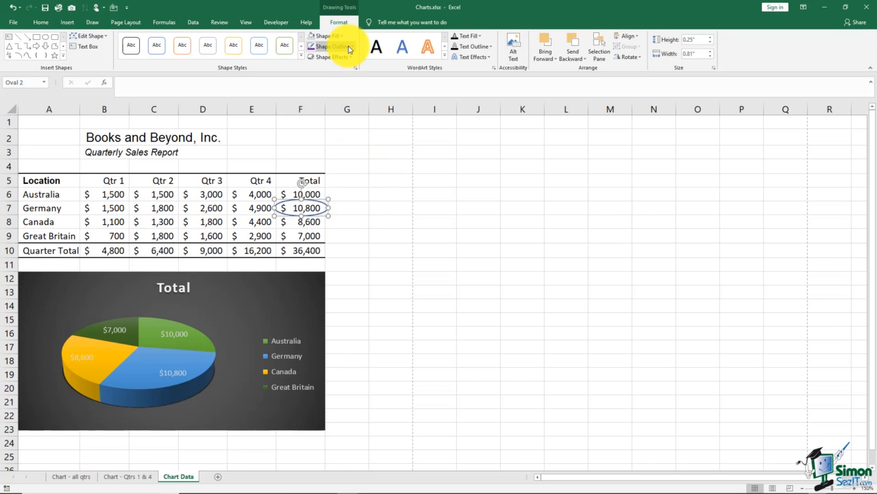
{"action": "left_click", "coordinate": [350, 49]}
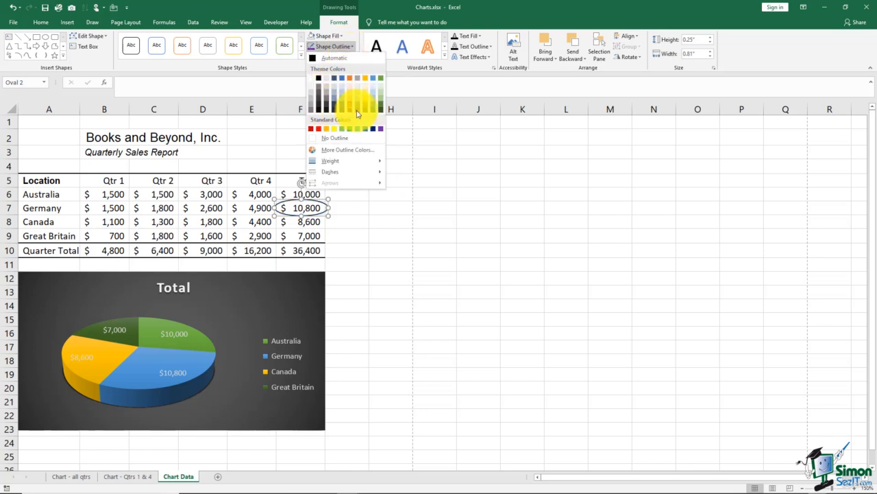
{"action": "left_click", "coordinate": [317, 130]}
{"action": "left_click", "coordinate": [349, 48]}
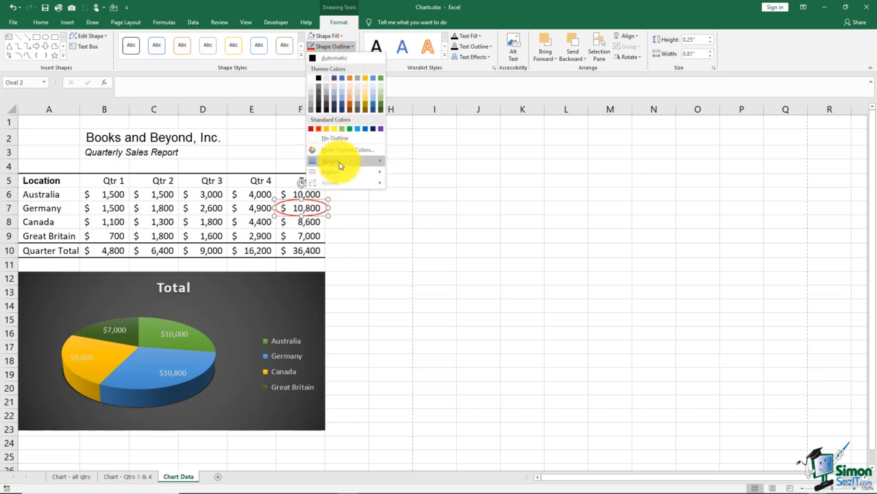
{"action": "mouse_move", "coordinate": [340, 165]}
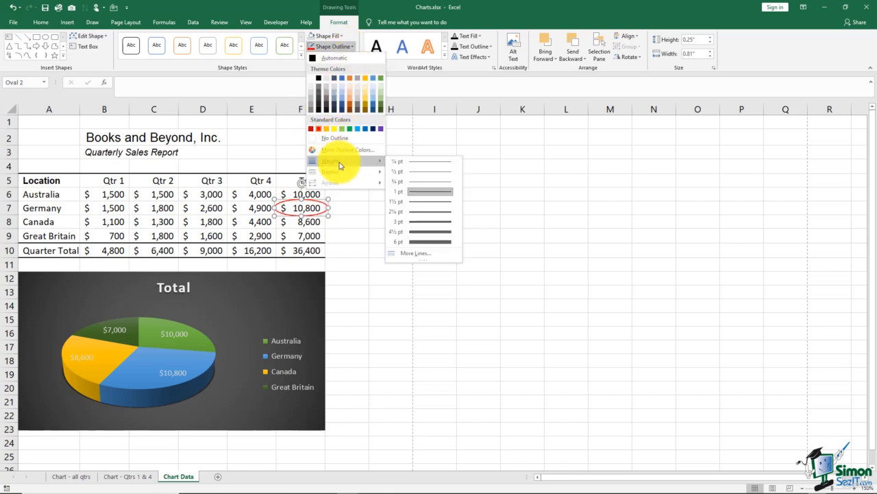
{"action": "left_click", "coordinate": [428, 232]}
{"action": "left_click", "coordinate": [376, 192]}
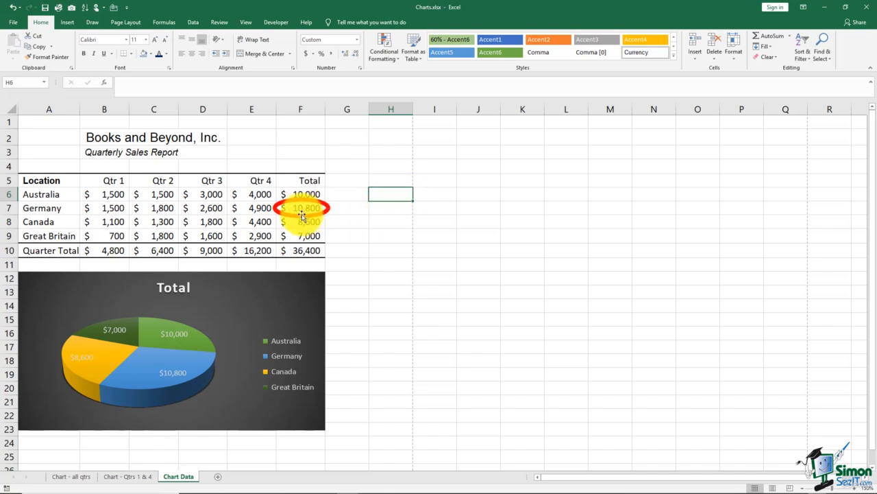
Draw a straight arrow from the oval's lower edge to Germany's slice of the pie chart, spanning about 2.24" by 1.68"
{"action": "mouse_move", "coordinate": [185, 364]}
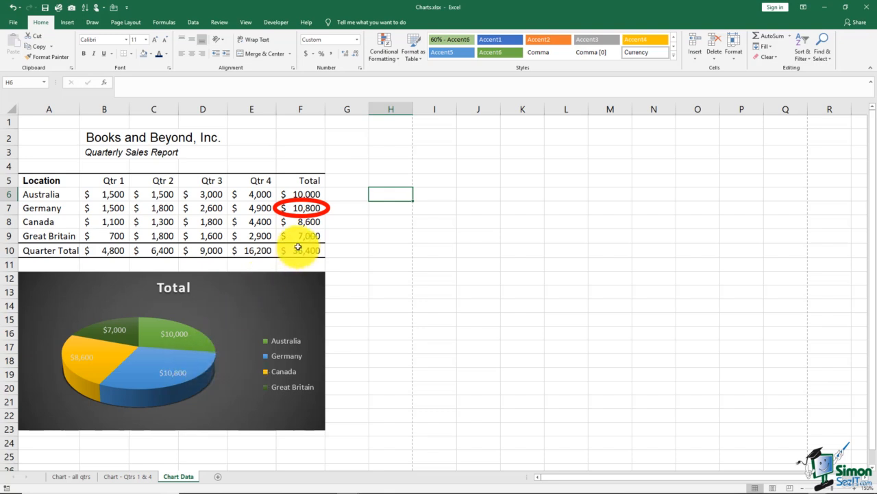
{"action": "left_click", "coordinate": [67, 22]}
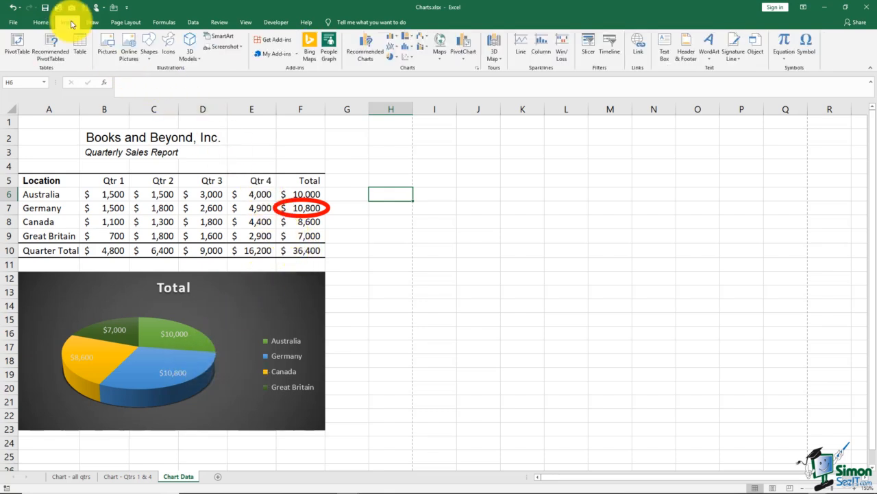
{"action": "left_click", "coordinate": [150, 56]}
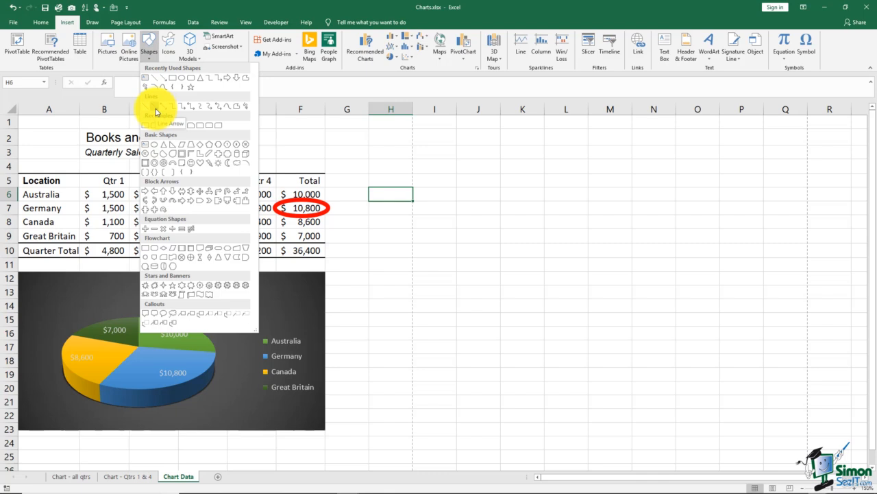
{"action": "left_click", "coordinate": [156, 110]}
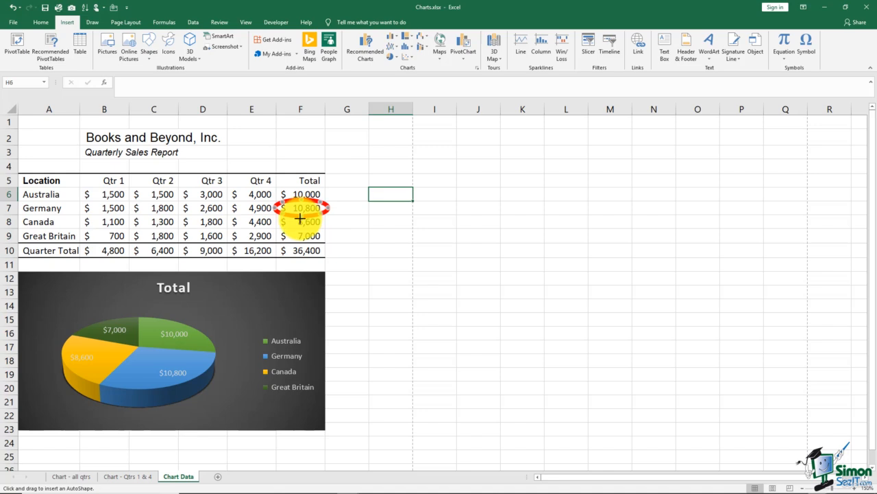
{"action": "mouse_move", "coordinate": [277, 241]}
{"action": "left_mouse_down"}
{"action": "mouse_move", "coordinate": [201, 322]}
{"action": "mouse_move", "coordinate": [186, 361]}
{"action": "left_mouse_up"}
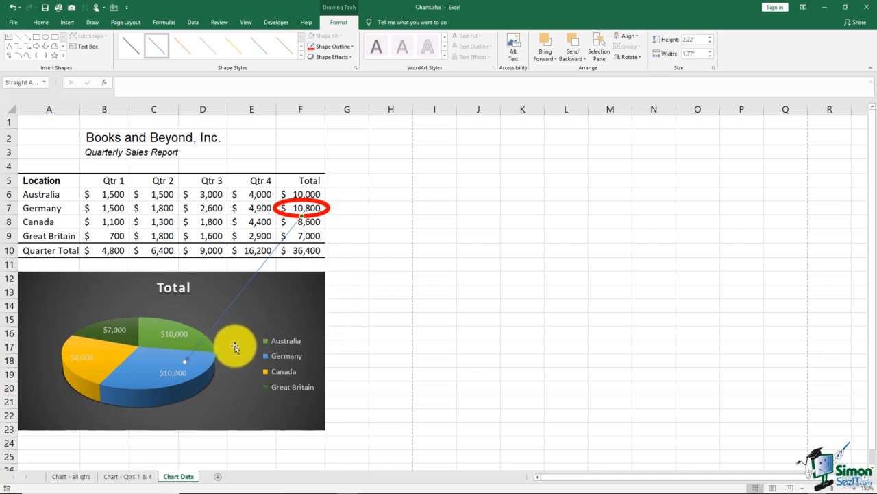
{"action": "left_click", "coordinate": [182, 358]}
{"action": "left_click_drag", "start_coordinate": [190, 362], "coordinate": [191, 364]}
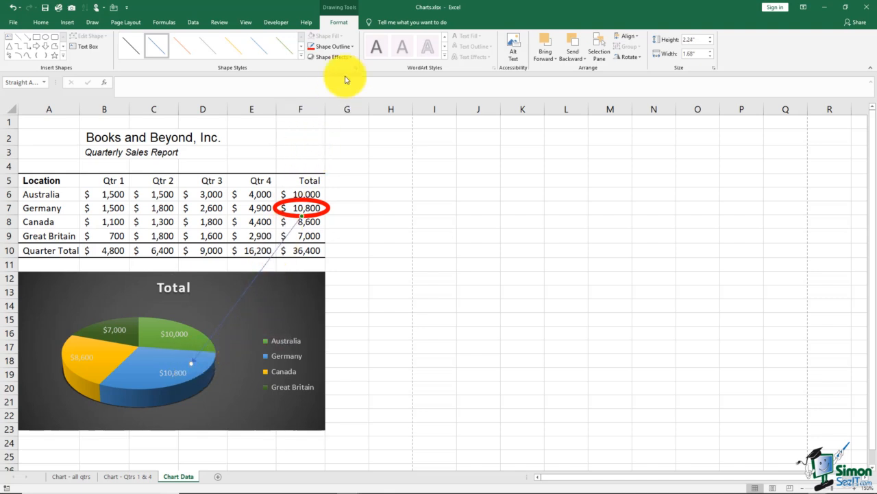
Format the arrow with a red outline and a weight of 6 pt
{"action": "left_click", "coordinate": [345, 48]}
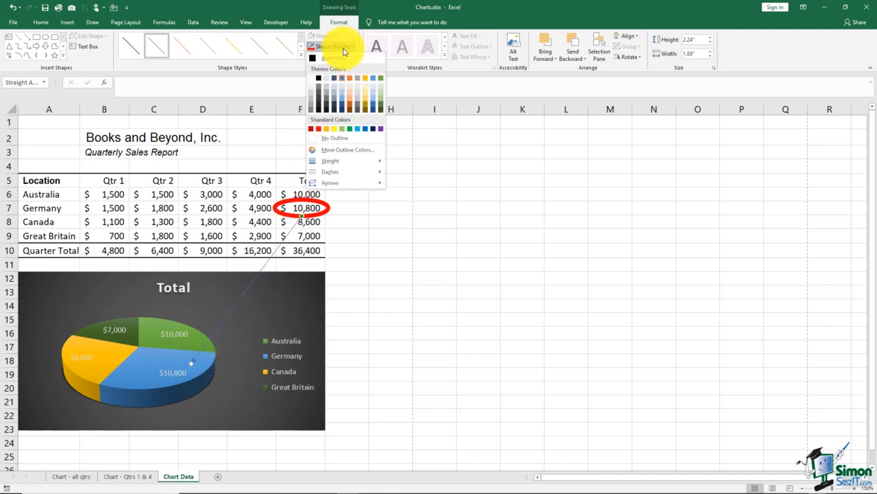
{"action": "left_click", "coordinate": [319, 129]}
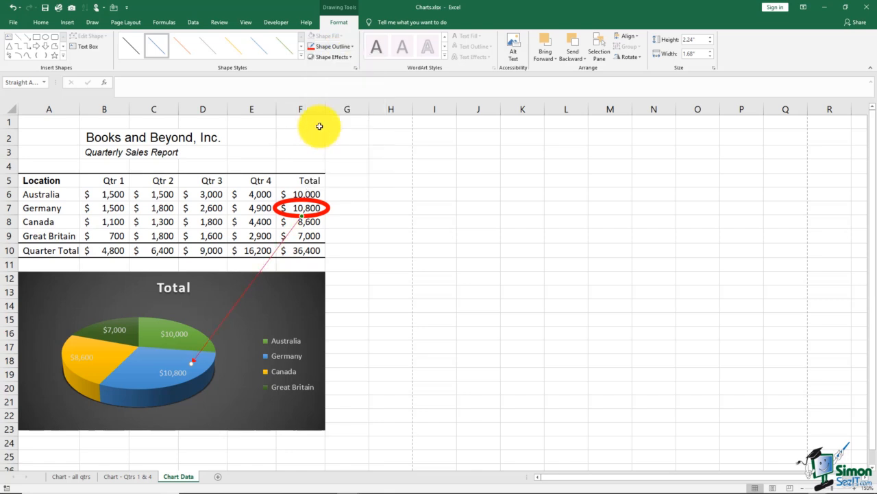
{"action": "left_click", "coordinate": [336, 47]}
{"action": "mouse_move", "coordinate": [350, 161]}
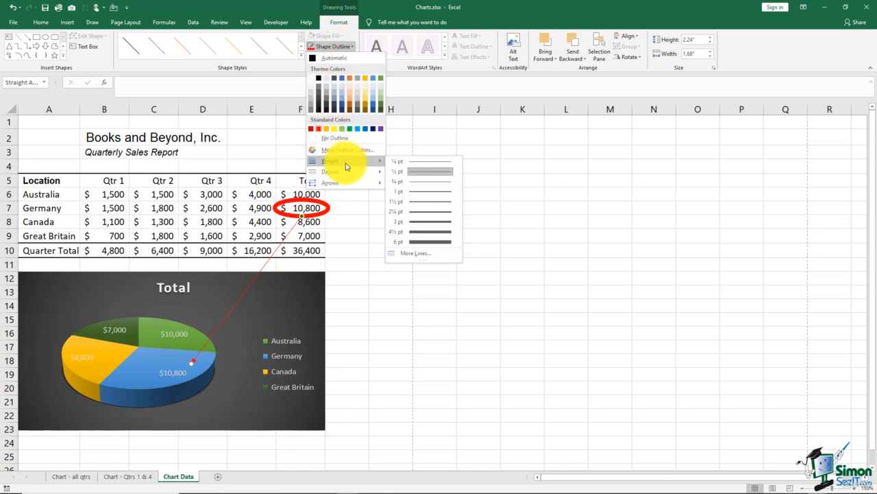
{"action": "left_click", "coordinate": [415, 241]}
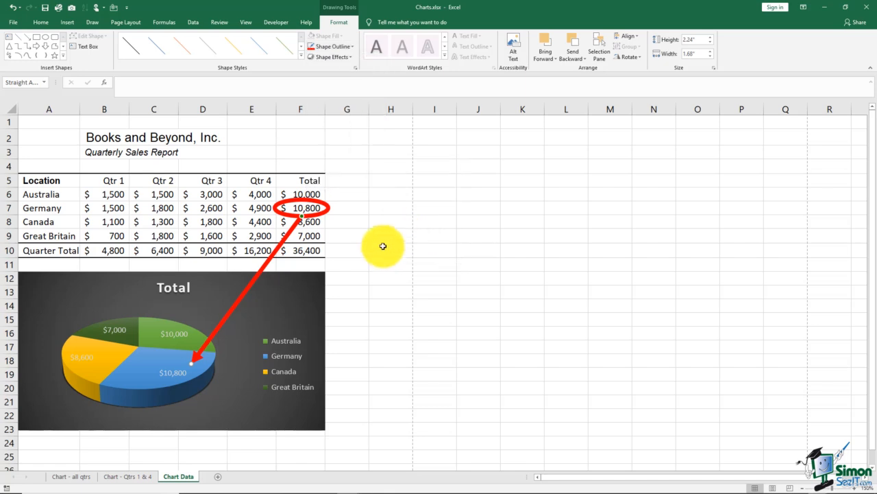
{"action": "left_click", "coordinate": [383, 248]}
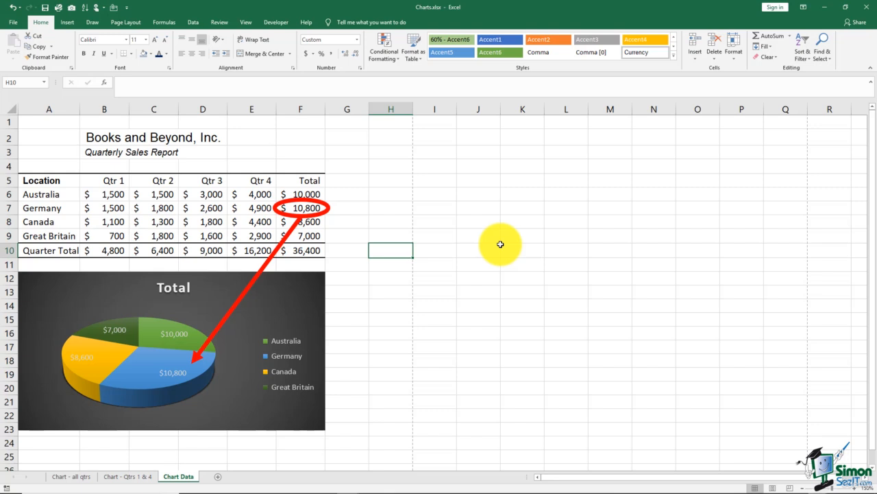
{"action": "left_click", "coordinate": [67, 26]}
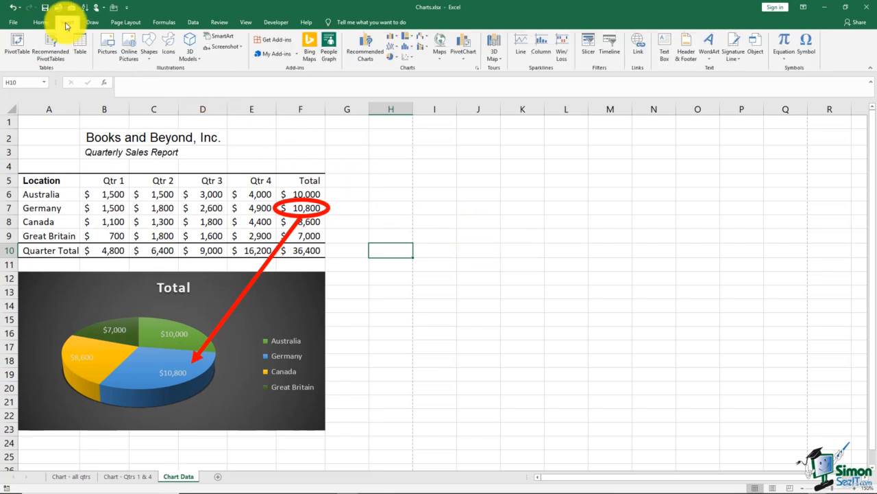
{"action": "left_click", "coordinate": [128, 61]}
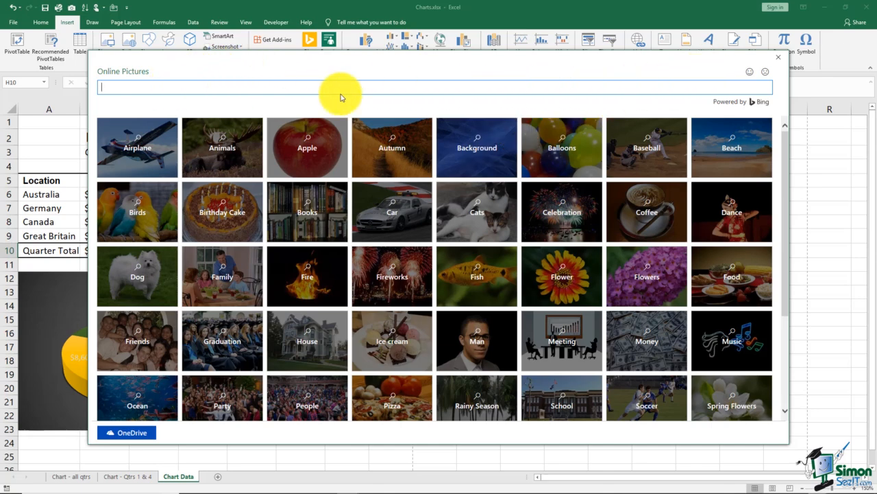
{"action": "left_click", "coordinate": [778, 57]}
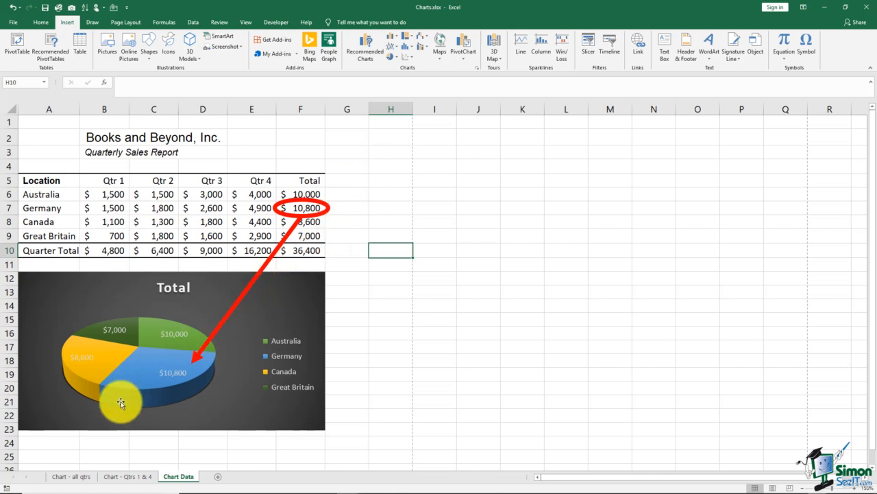
{"action": "left_click", "coordinate": [72, 476]}
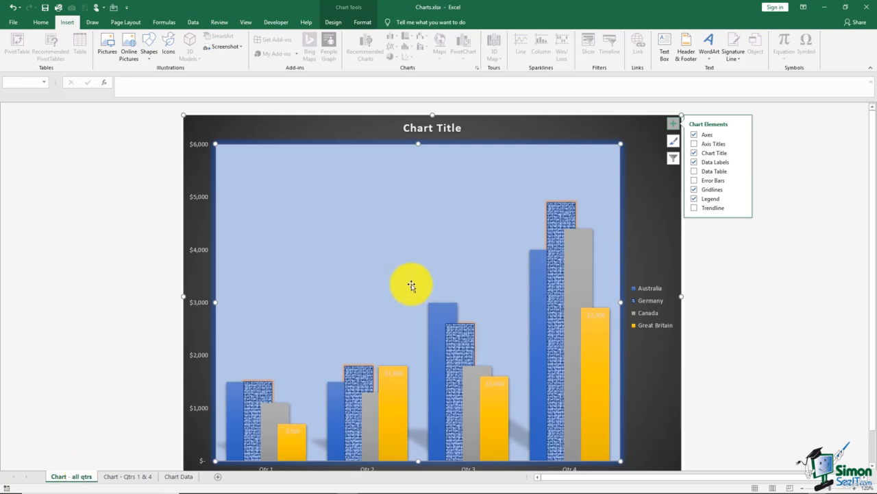
{"action": "left_click", "coordinate": [185, 476]}
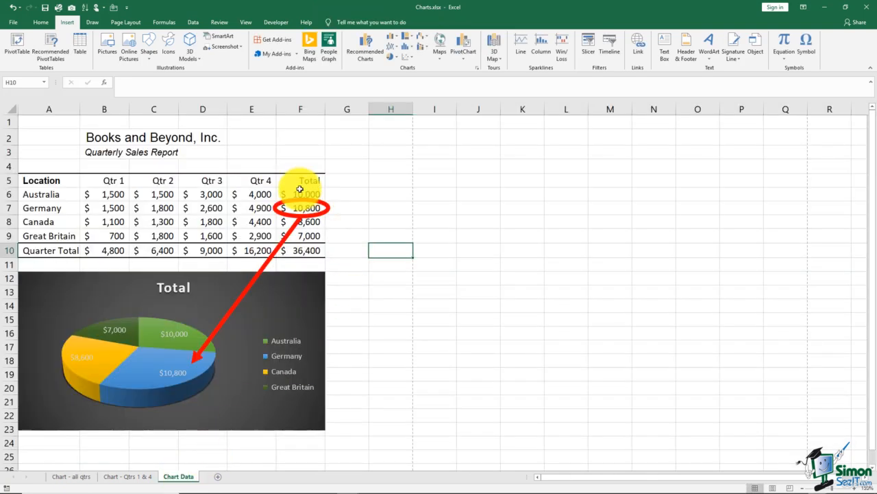